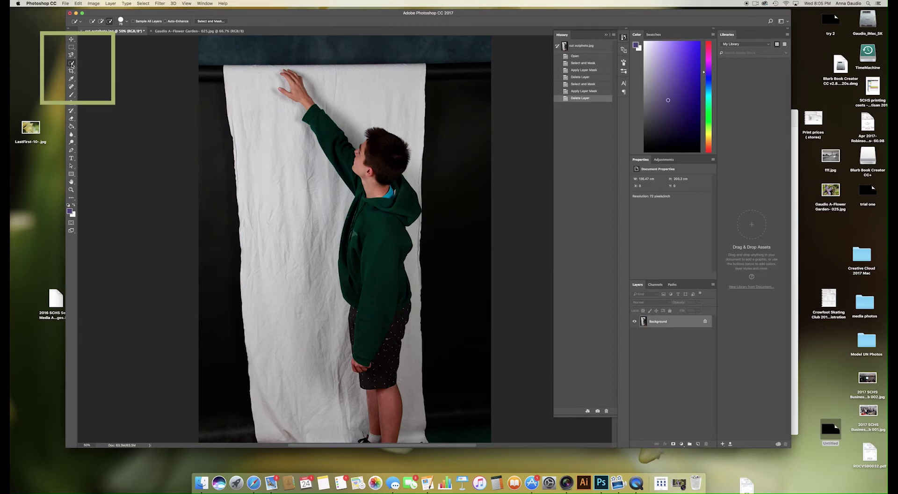
# Enter Select and Mask with preview transparency at 71% and the Quick Selection tool active.
pyautogui.click(219, 21)
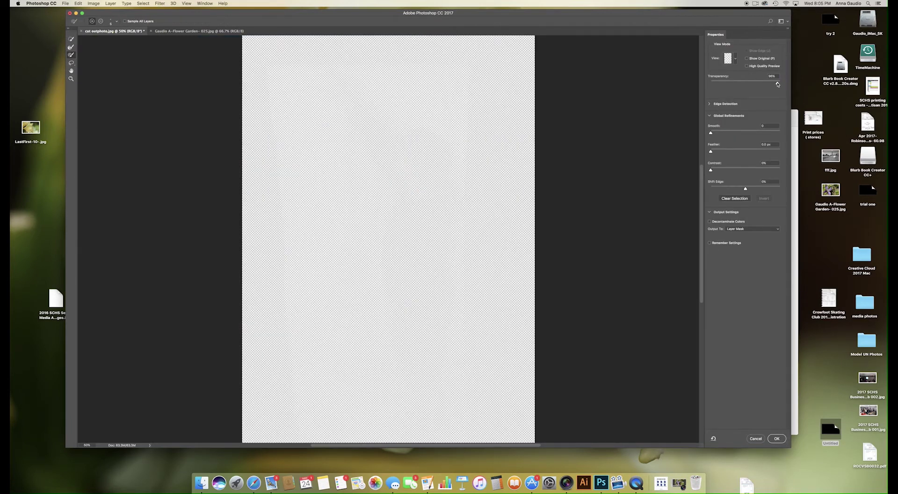
pyautogui.moveTo(778, 84); pyautogui.dragTo(759, 85)
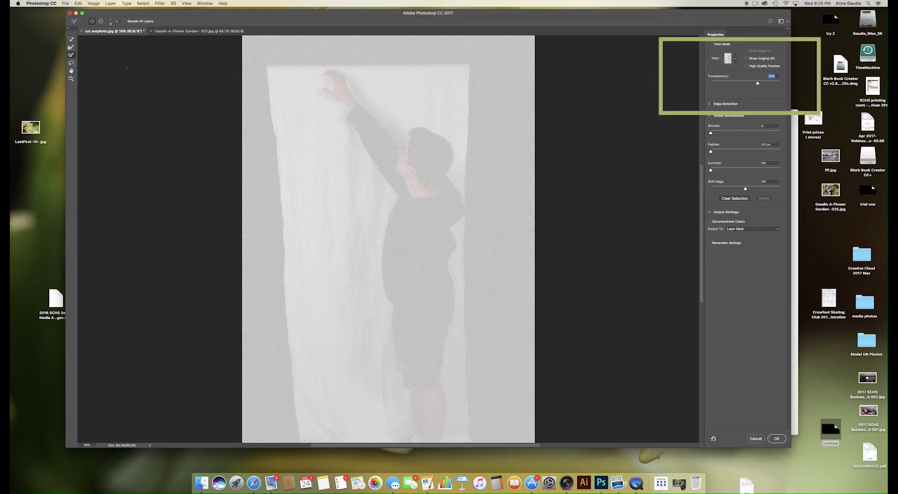
pyautogui.click(71, 38)
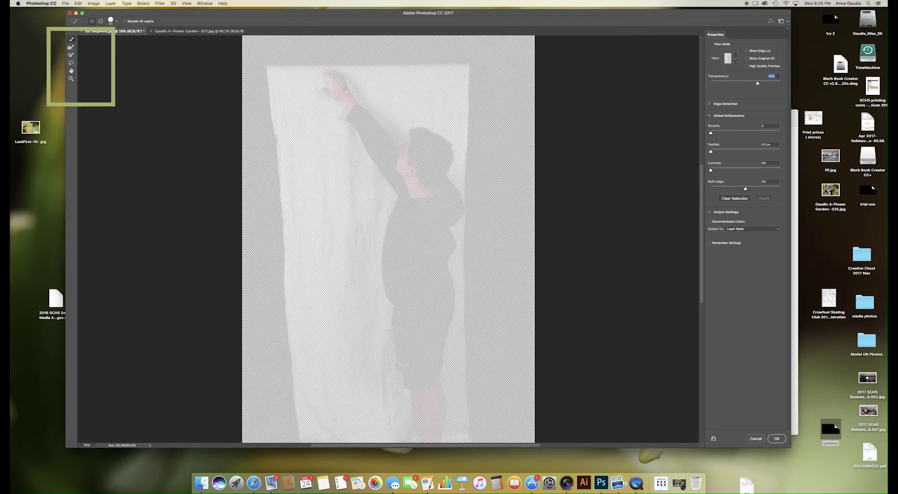
# Paint the selection over the boy's raised hand, head, face, shoulder, green jacket, shorts and legs.
pyautogui.moveTo(340, 90); pyautogui.dragTo(398, 185)
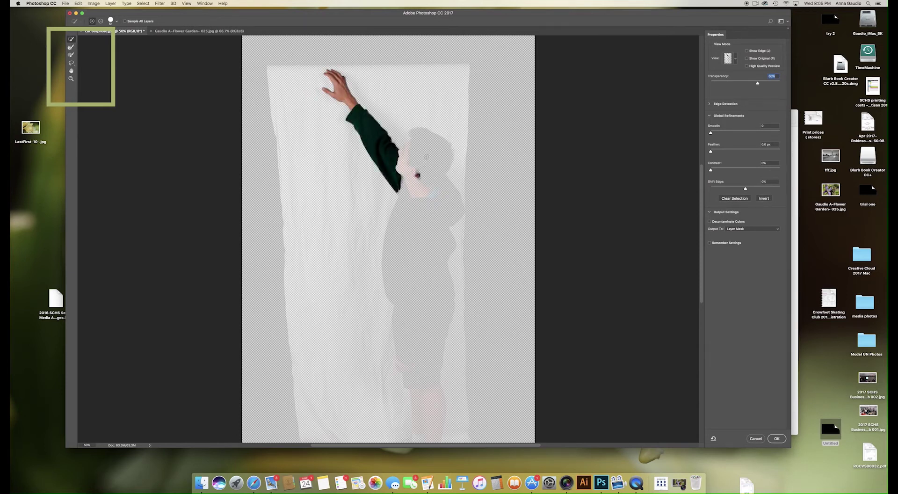
pyautogui.click(419, 157)
pyautogui.click(406, 161)
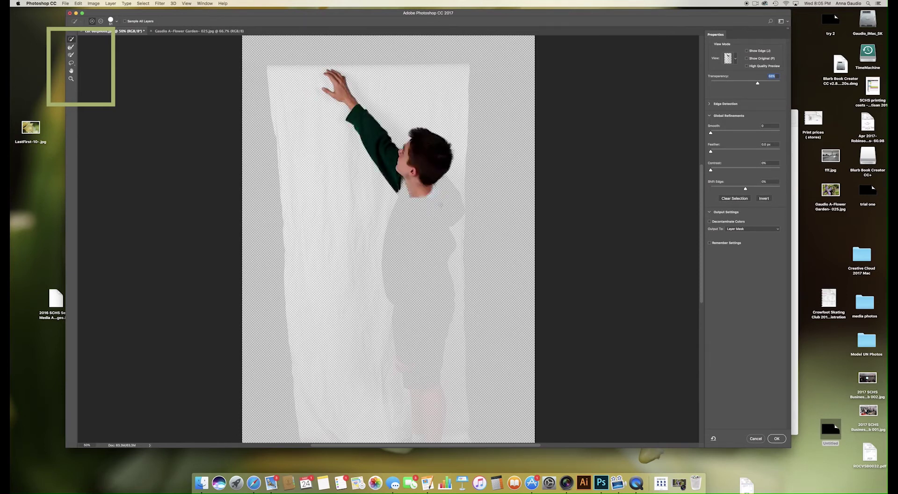
pyautogui.click(440, 196)
pyautogui.click(423, 219)
pyautogui.click(421, 316)
pyautogui.click(432, 408)
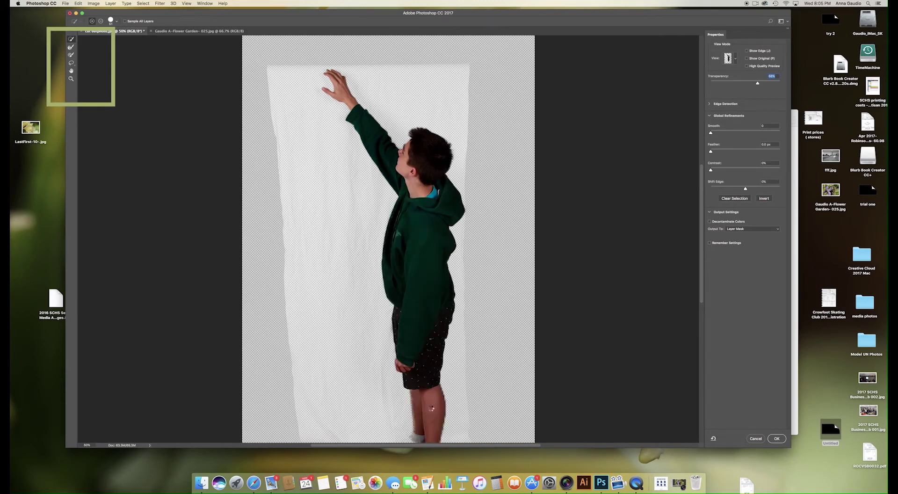
# Scroll down to extend the selection to the boy's shoes, then collapse Output Settings.
pyautogui.scroll(-5, 431, 418)
pyautogui.scroll(-1, 431, 418)
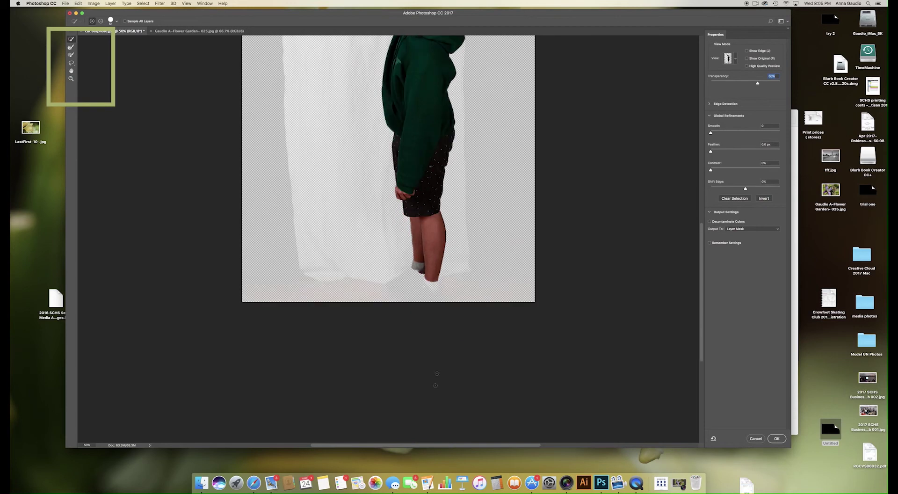
pyautogui.moveTo(412, 277)
pyautogui.mouseDown()
pyautogui.moveTo(428, 286)
pyautogui.moveTo(402, 287)
pyautogui.mouseUp()
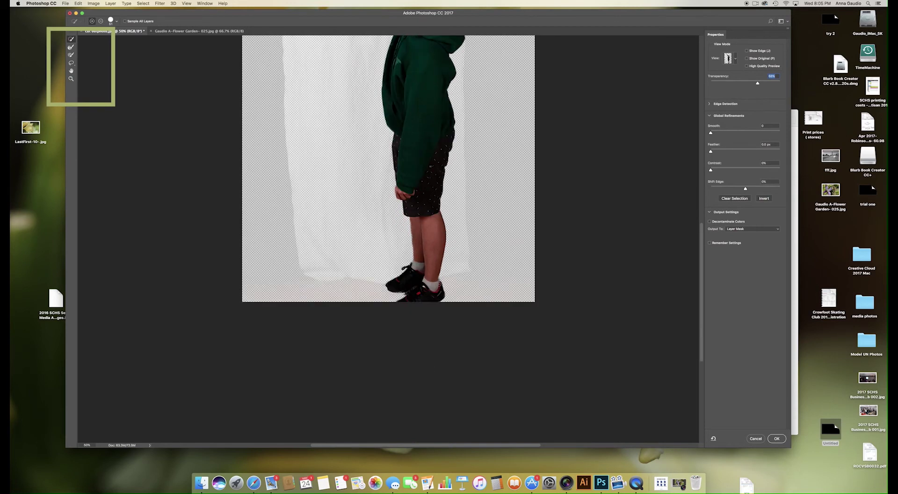
pyautogui.scroll(-2, 438, 284)
pyautogui.scroll(15, 438, 284)
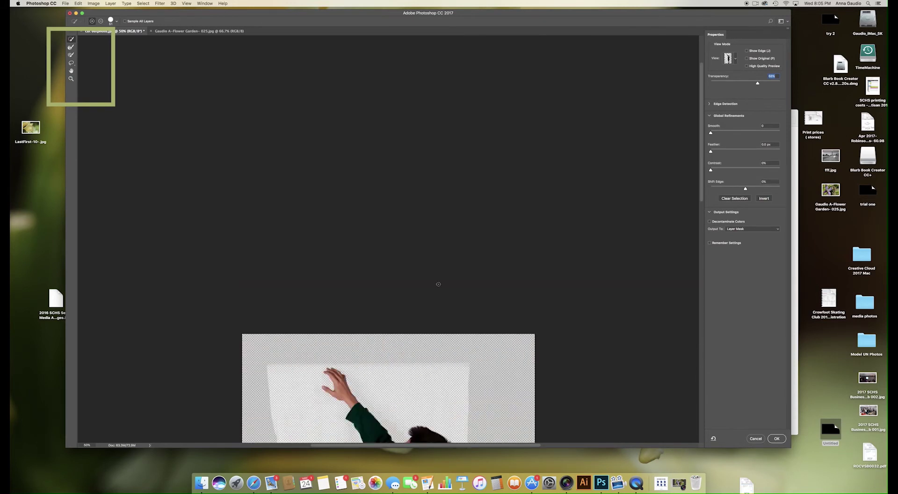
pyautogui.scroll(-5, 439, 284)
pyautogui.scroll(-5, 438, 284)
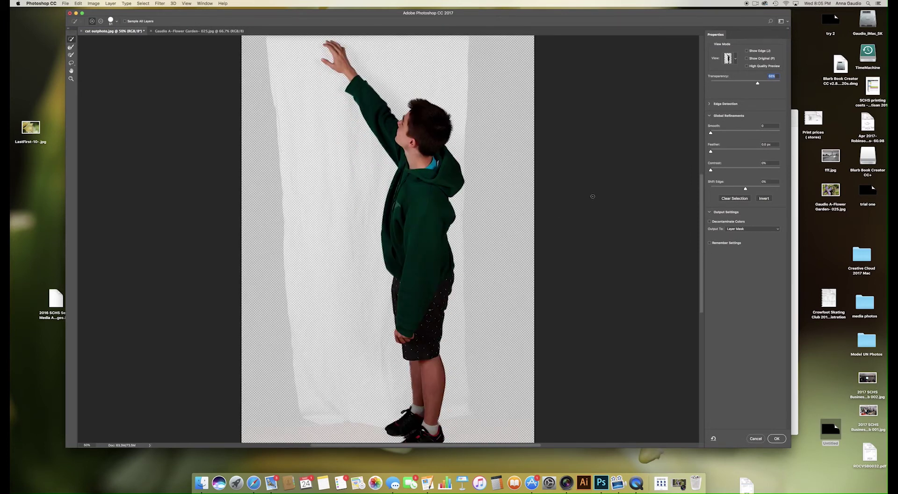
pyautogui.click(710, 213)
# Output the selection as a New Layer with Layer Mask and apply it, creating the masked Background copy.
pyautogui.click(711, 213)
pyautogui.click(739, 231)
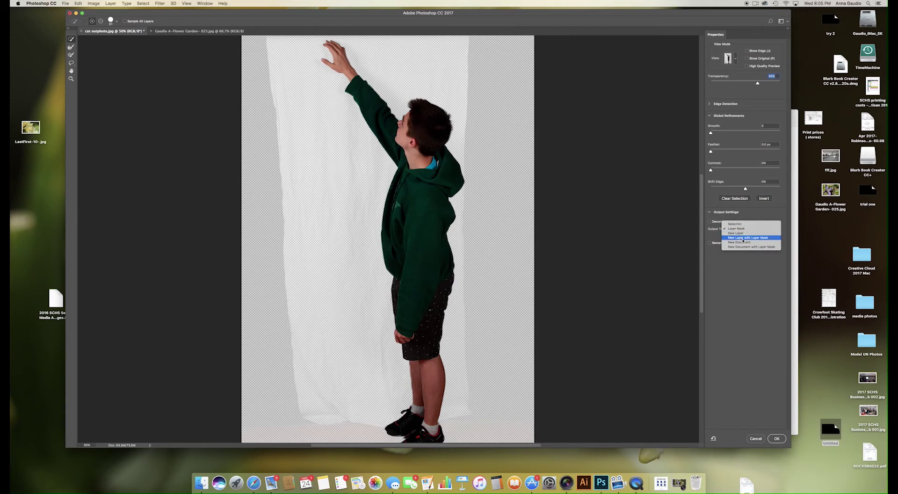
pyautogui.click(744, 237)
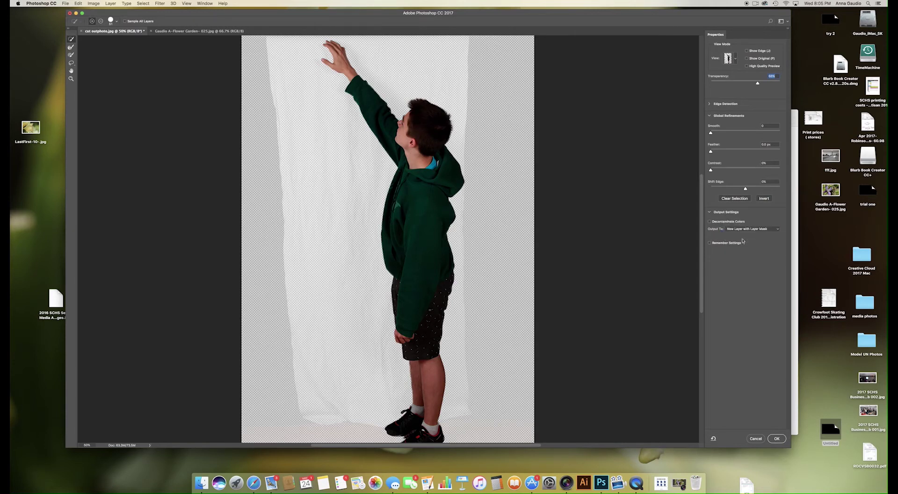
pyautogui.click(777, 439)
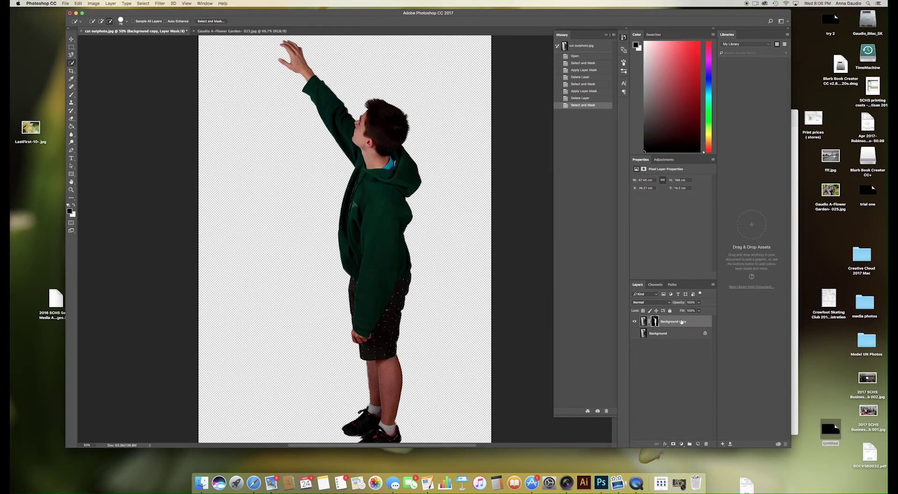
# Drag the masked Background copy layer onto the purple flower photo's canvas.
pyautogui.moveTo(674, 320); pyautogui.dragTo(345, 241)
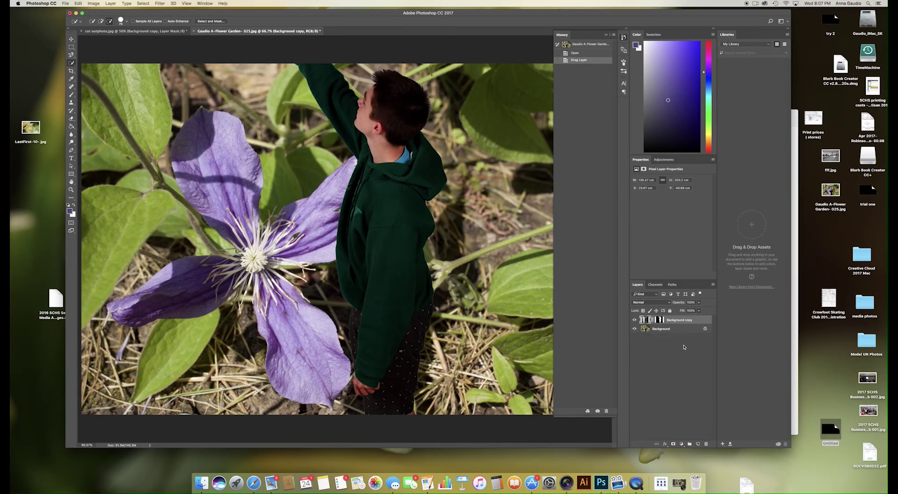
# Free Transform the boy smaller so his raised hand touches the purple petal, and commit it.
pyautogui.press('super+t')
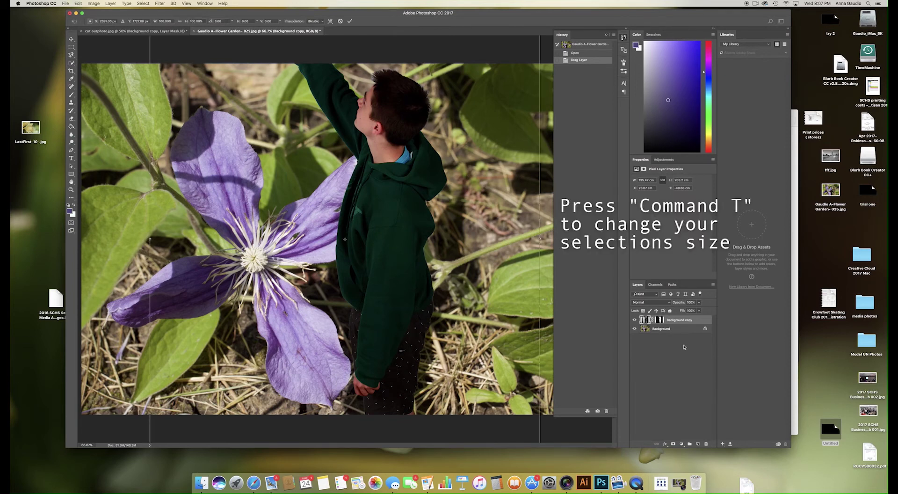
pyautogui.press('super+minus')
pyautogui.press('super+minus')
pyautogui.press('super+minus')
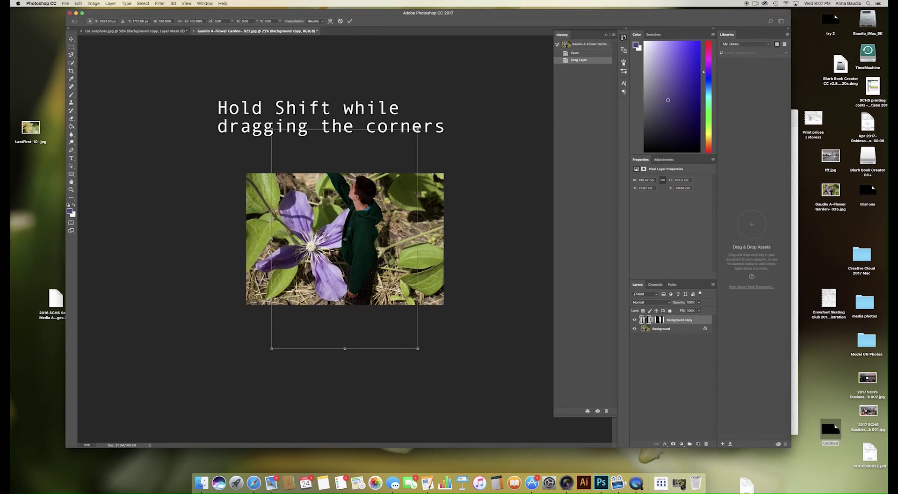
pyautogui.moveTo(417, 130); pyautogui.dragTo(403, 210)
pyautogui.press('super+equal')
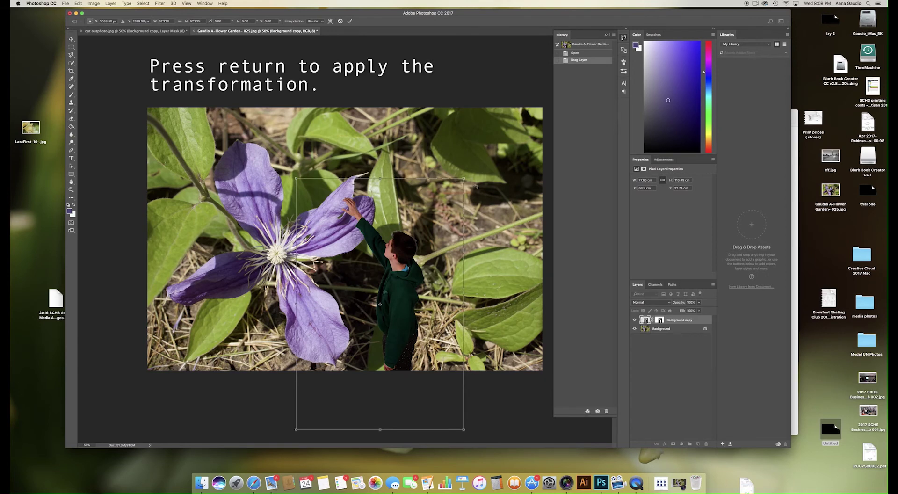
pyautogui.press('Return')
pyautogui.press('w')
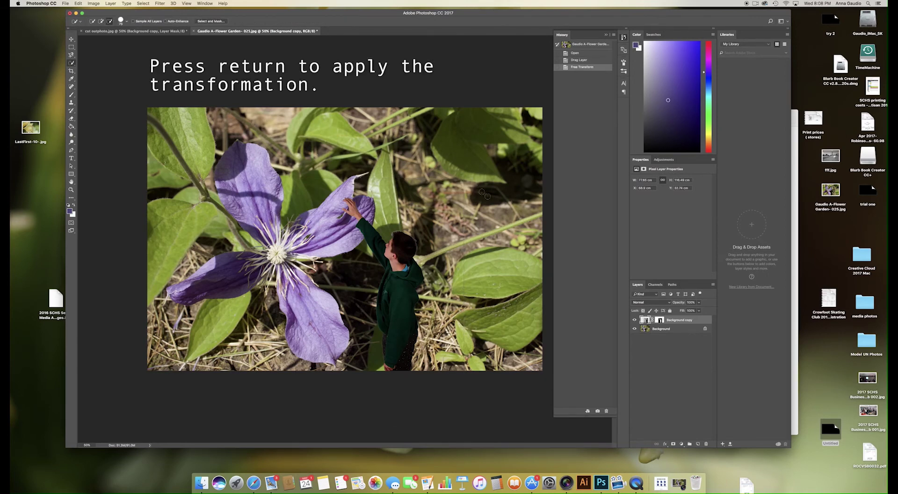
pyautogui.doubleClick(679, 320)
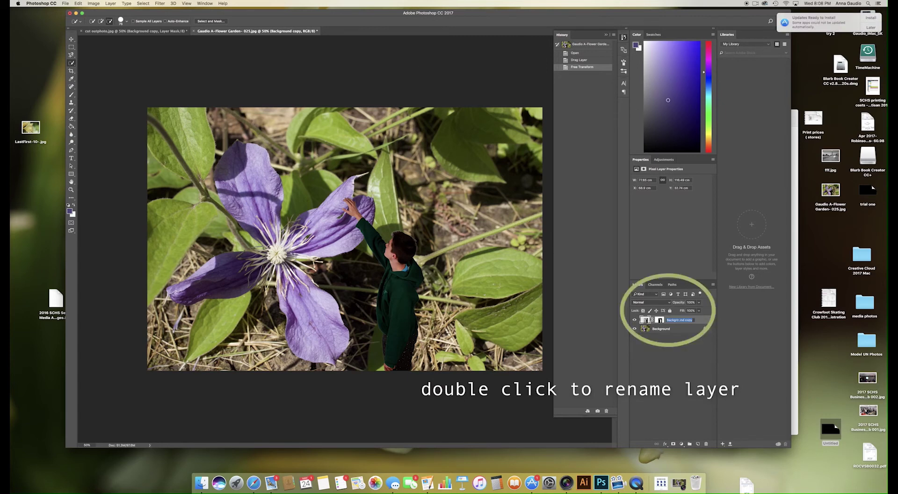
# Rename the Background copy layer to 'boy' and zoom the composite in to 100%.
pyautogui.write('boy')
pyautogui.press('Return')
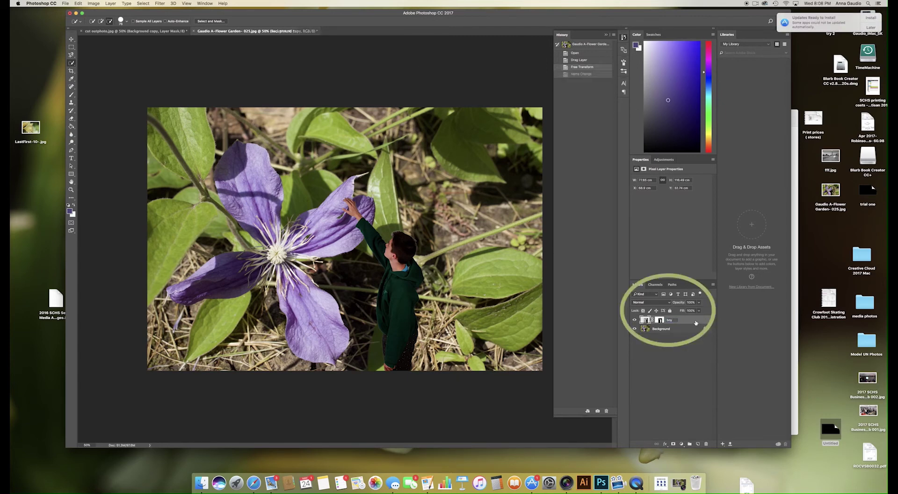
pyautogui.press('super+equal')
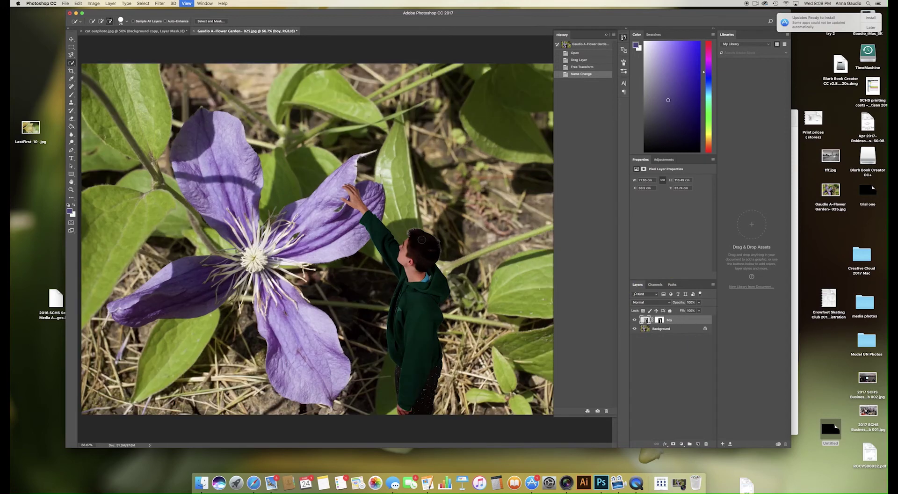
pyautogui.press('super+equal')
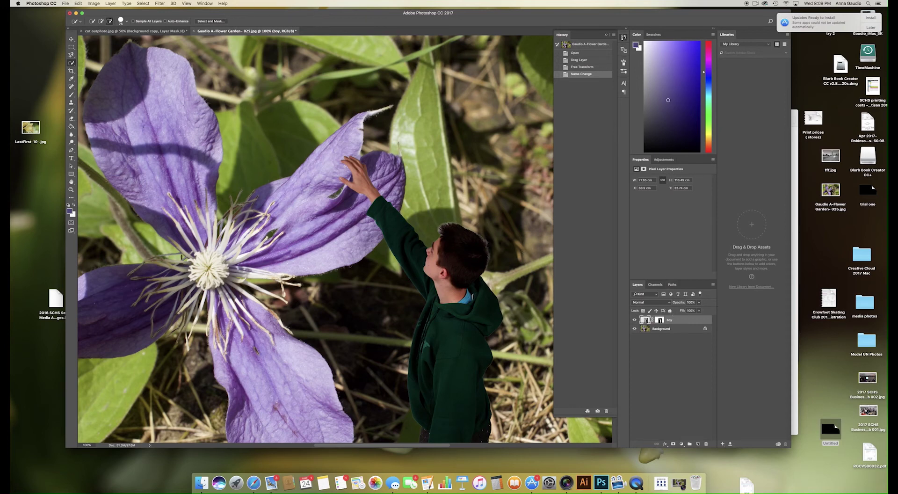
pyautogui.click(211, 22)
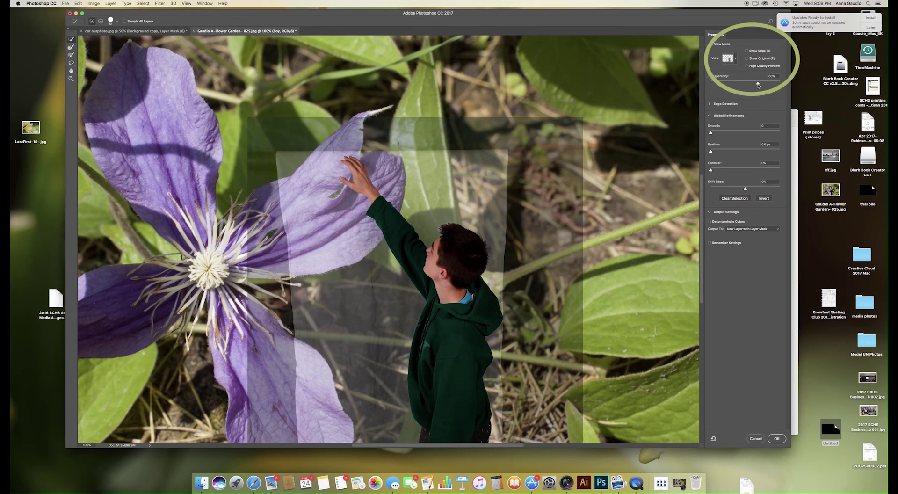
# Raise the Select and Mask preview transparency to 100%, pick the Refine Edge Brush, and zoom in.
pyautogui.moveTo(757, 83); pyautogui.dragTo(781, 83)
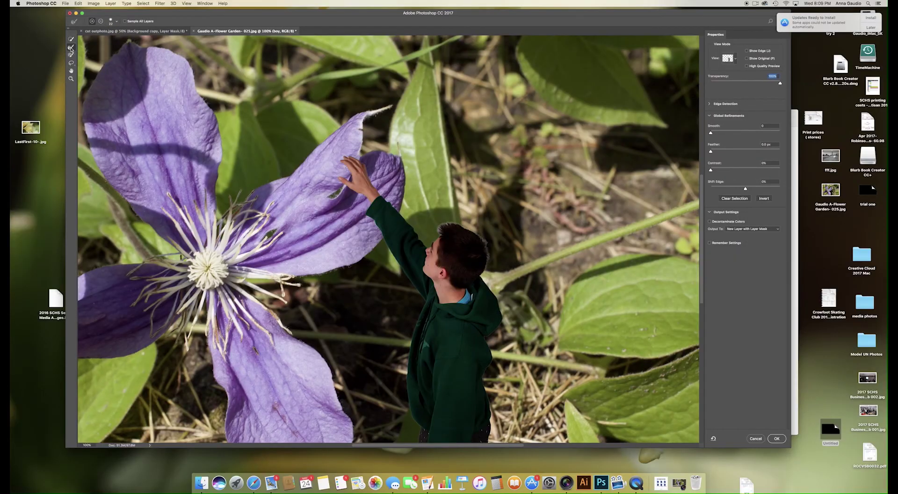
pyautogui.click(70, 47)
pyautogui.press('super+plus')
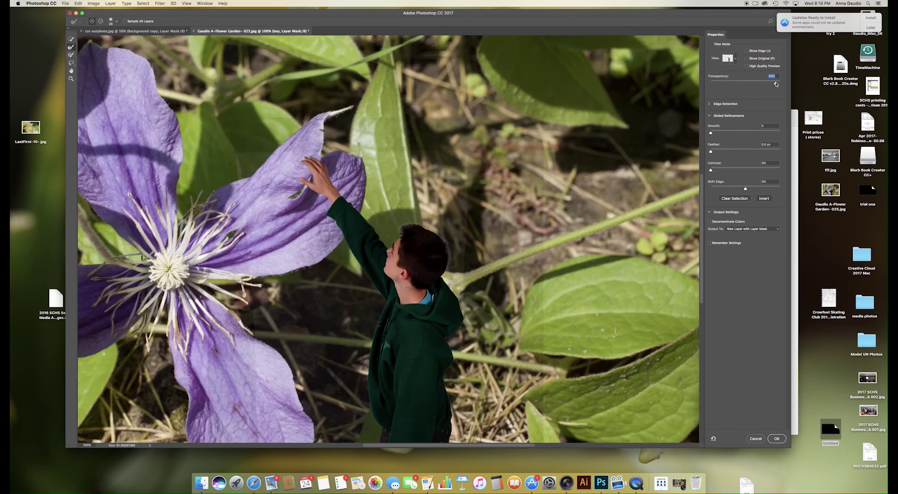
# With transparency at 100%, set Output To: Layer Mask and apply the refined edges.
pyautogui.moveTo(775, 84); pyautogui.dragTo(790, 84)
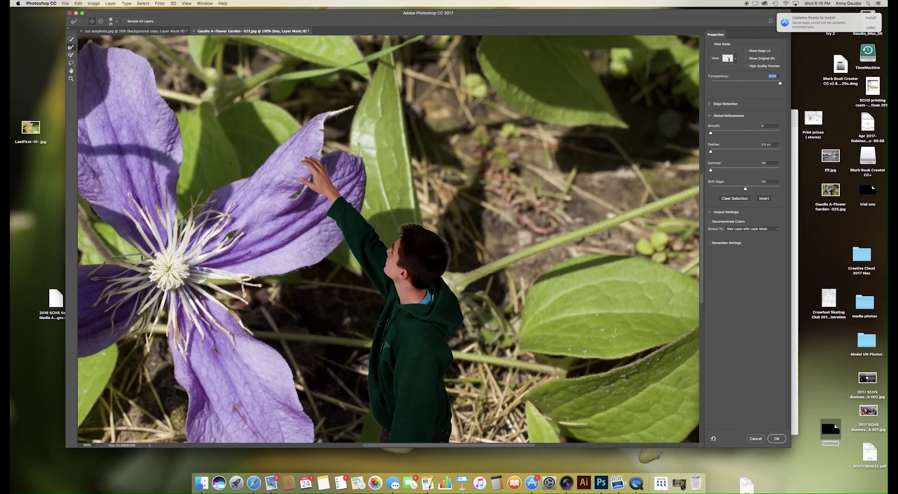
pyautogui.click(710, 211)
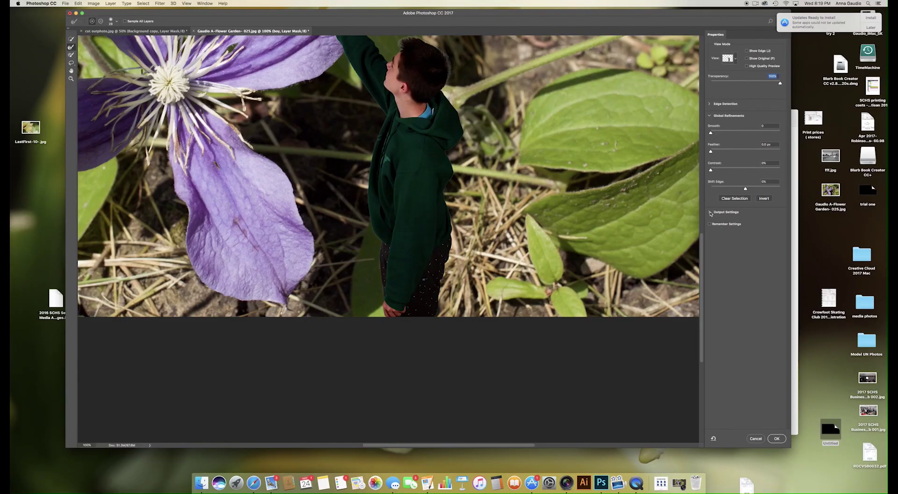
pyautogui.click(710, 212)
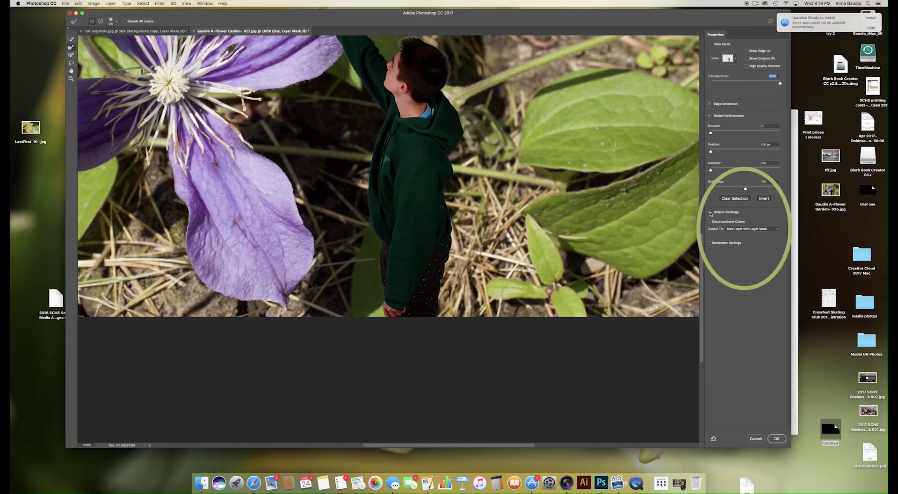
pyautogui.click(753, 229)
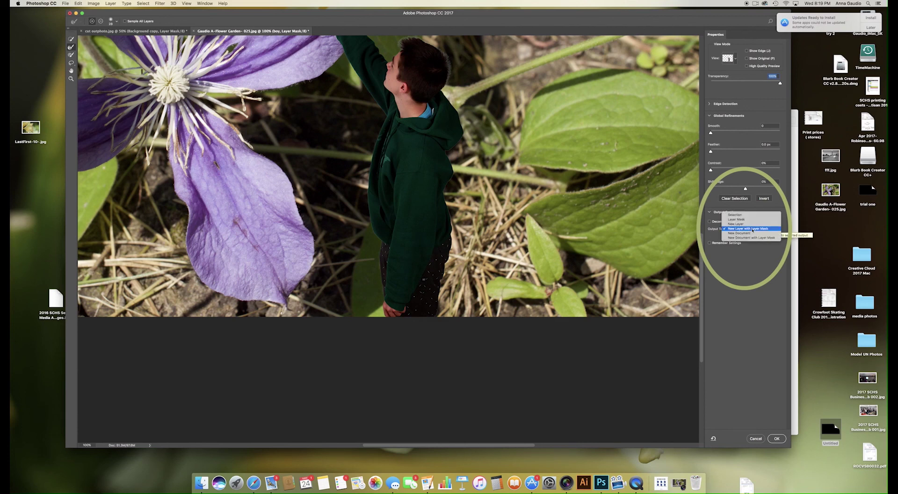
pyautogui.click(748, 219)
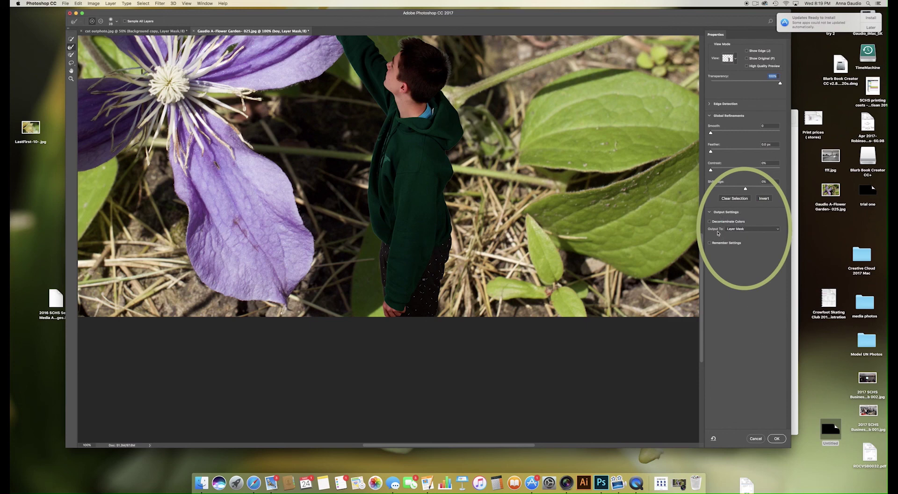
pyautogui.click(776, 439)
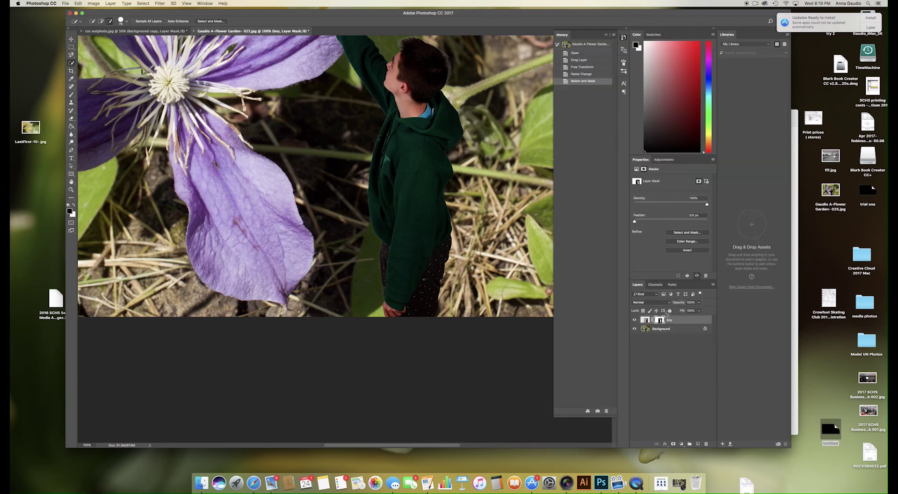